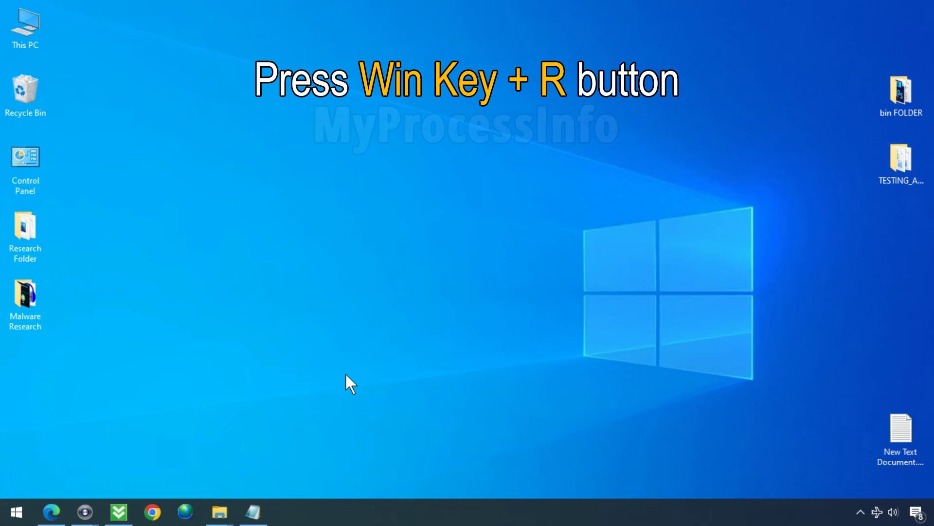
- Launch the System Configuration utility by running MSCONFIG
key("super+r")
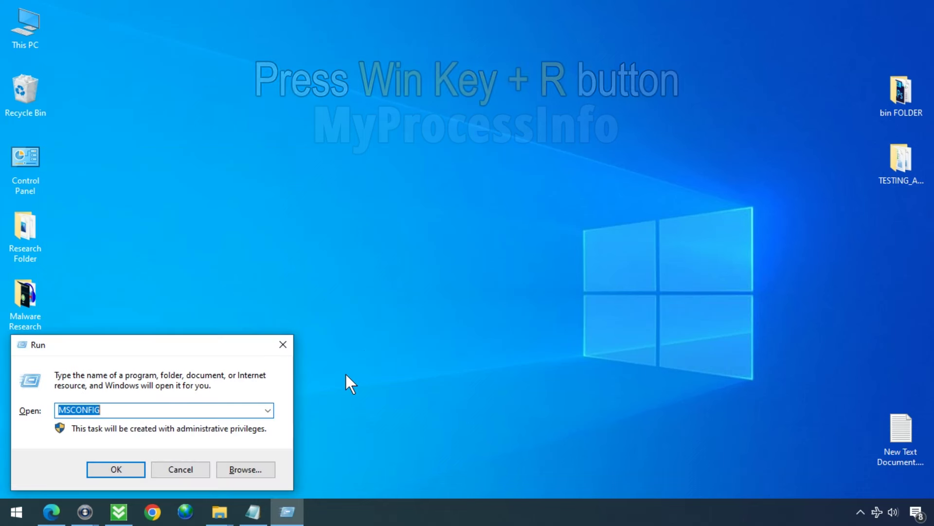
type("MS")
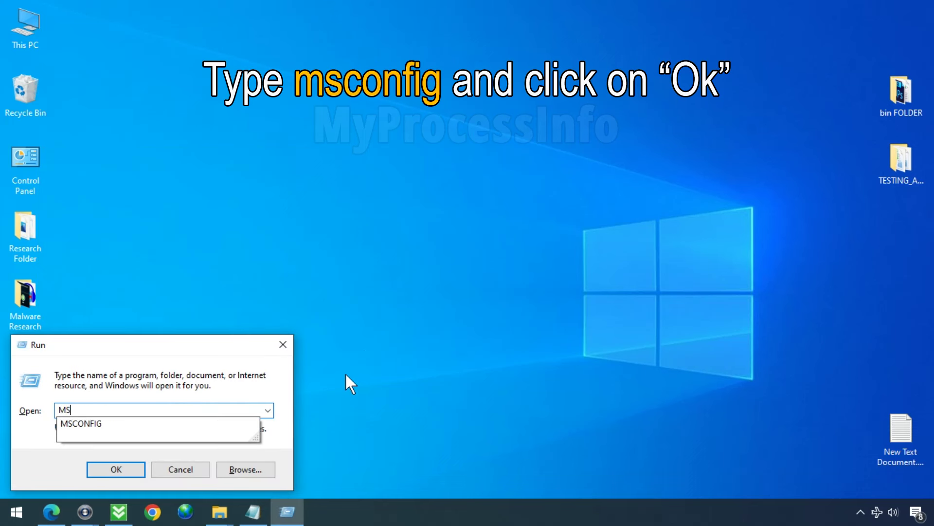
type("CONFIG")
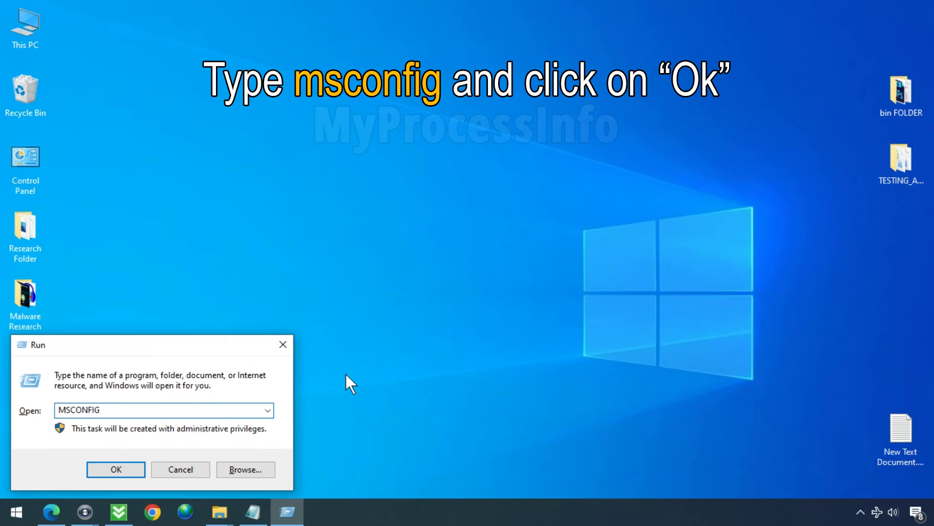
left_click(133, 468)
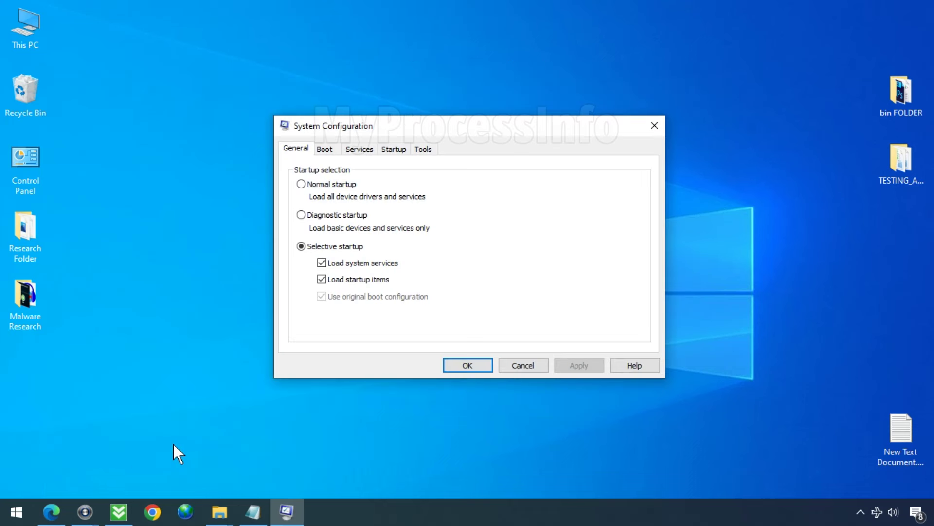
- Enable Safe boot with the Minimal option for Windows 10, apply the setting and restart the computer
left_click(325, 150)
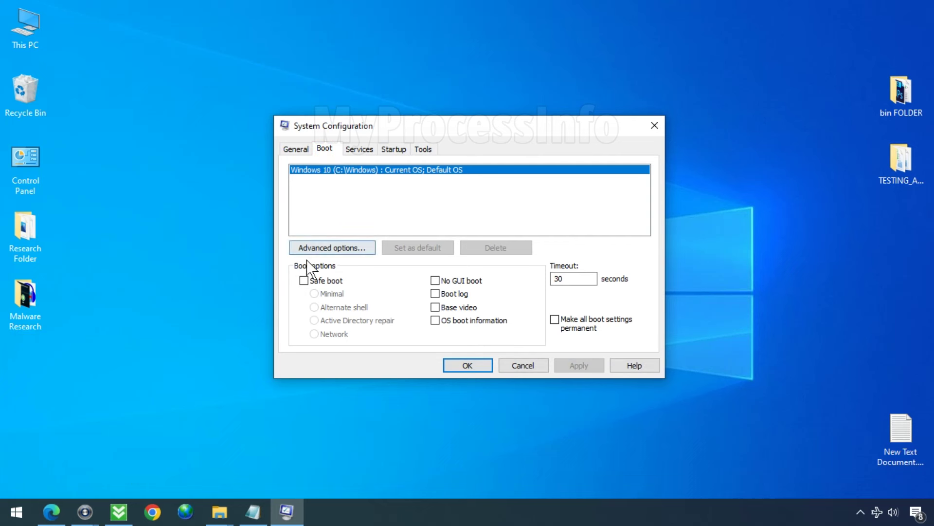
left_click(304, 281)
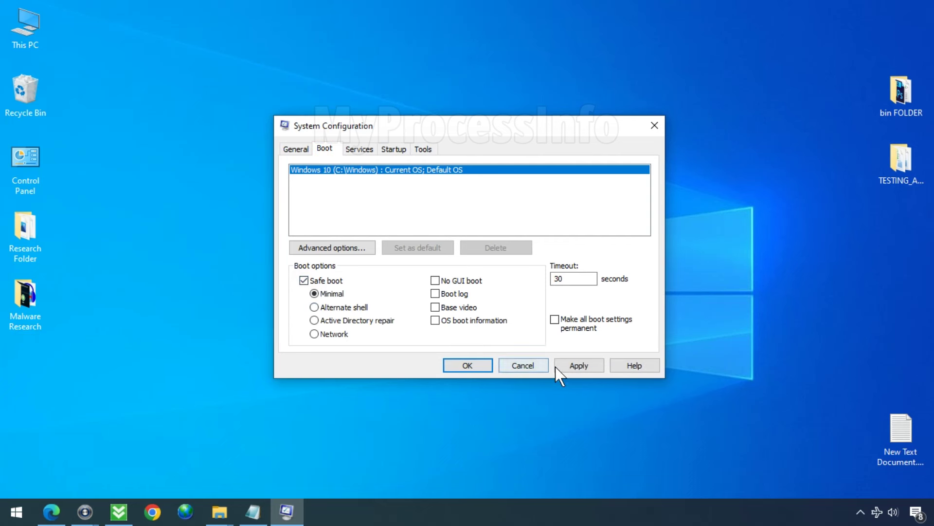
left_click(581, 366)
left_click(468, 365)
left_click(423, 282)
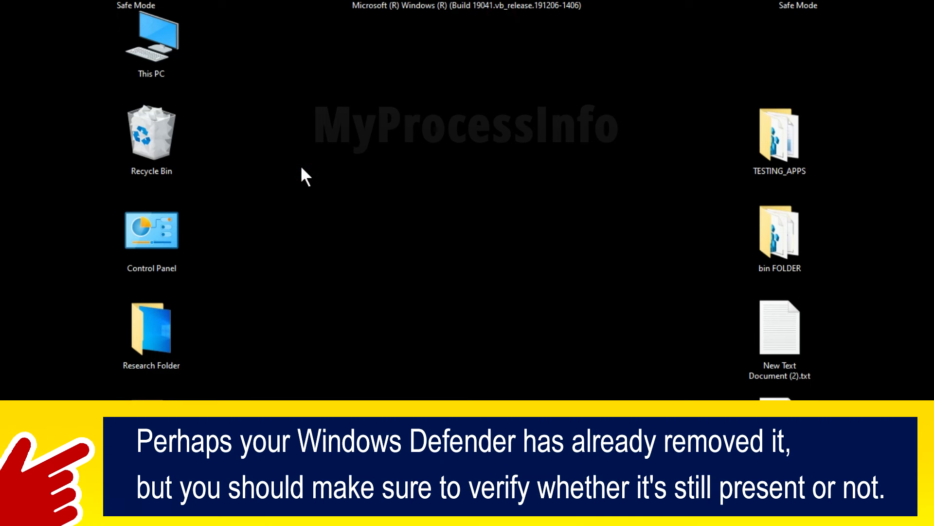
- Open the non-public user profile folder under Users on Local Disk (C:) in a maximized window
double_click(178, 49)
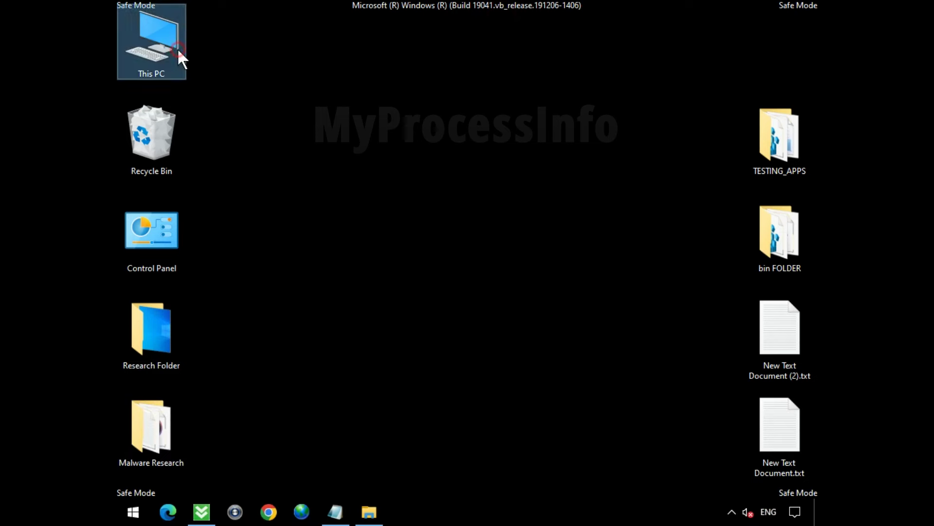
left_click(765, 98)
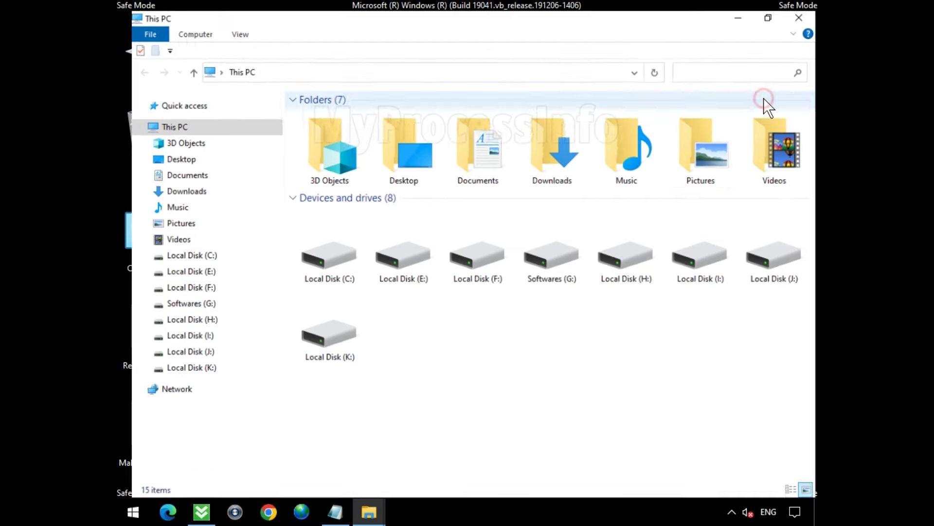
left_click(323, 249)
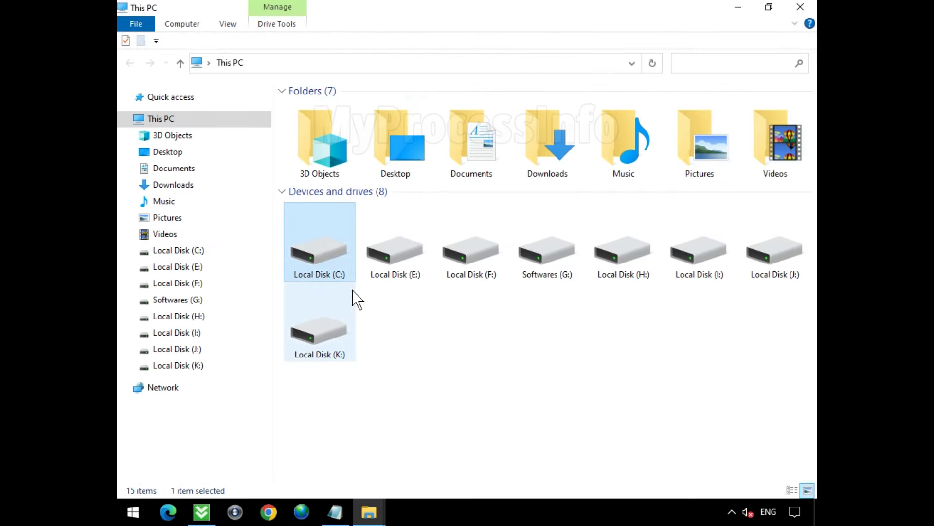
double_click(340, 252)
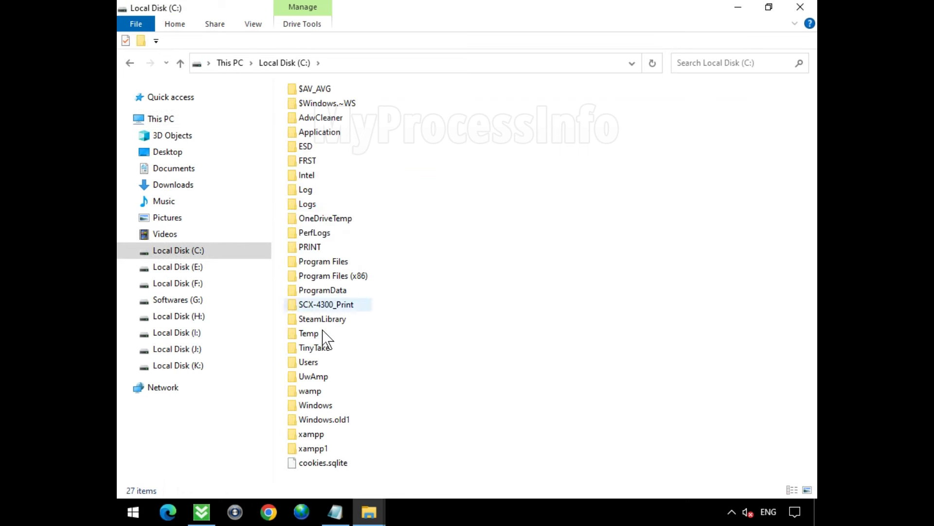
double_click(350, 365)
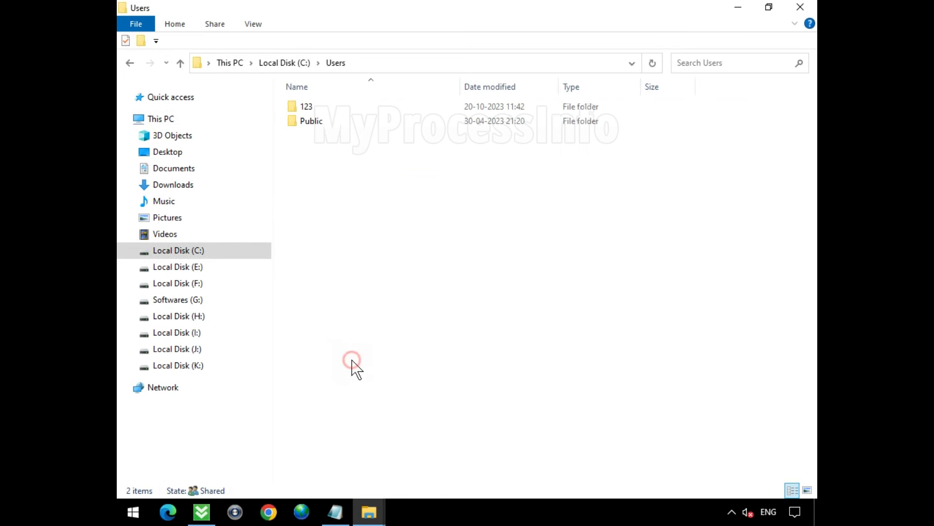
left_click(354, 110)
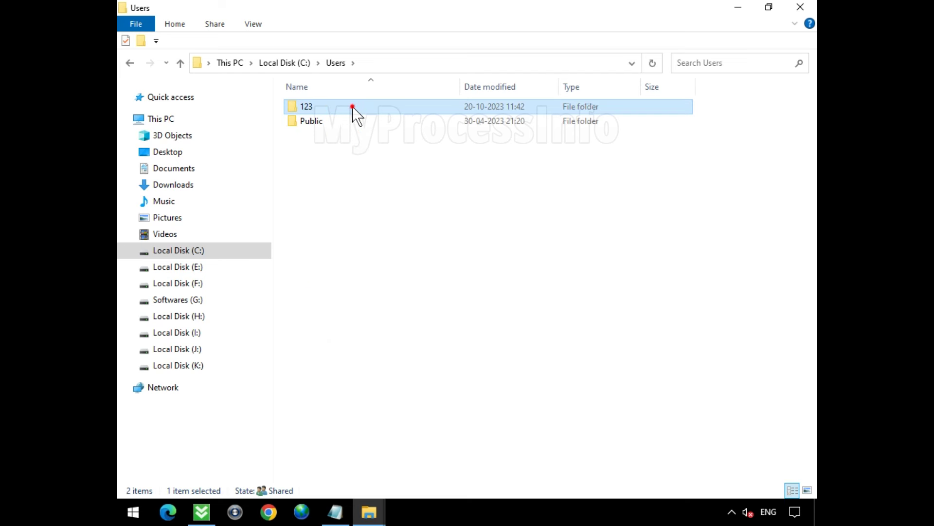
double_click(354, 108)
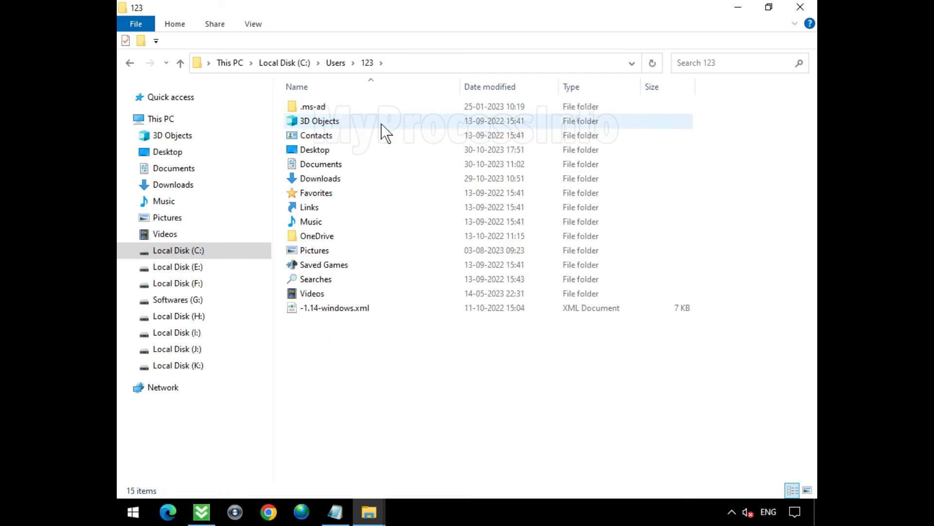
- Show hidden items in the user profile folder and open its AppData\Roaming folder
left_click(259, 25)
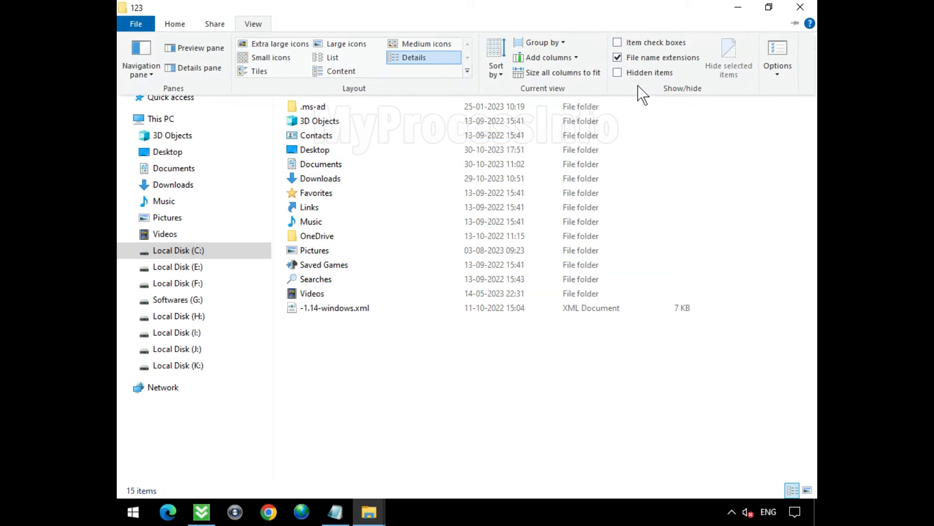
left_click(651, 73)
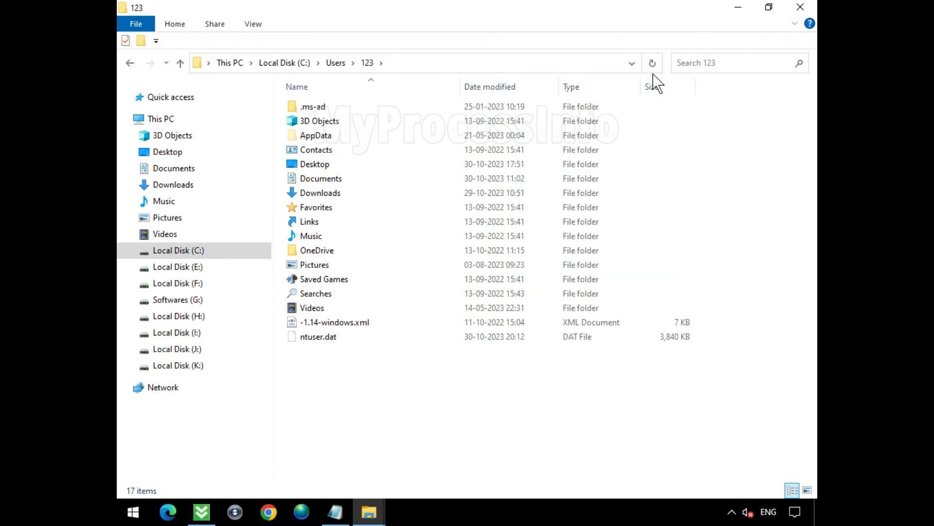
double_click(413, 142)
left_click(409, 140)
double_click(413, 141)
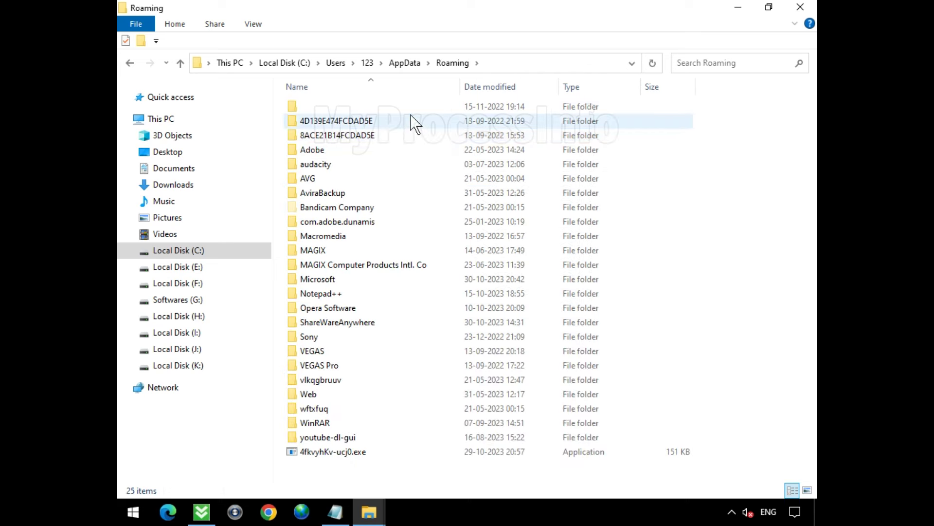
- Delete MusicAny.exe from the ShareWareAnywhere folder inside Roaming
left_click(394, 321)
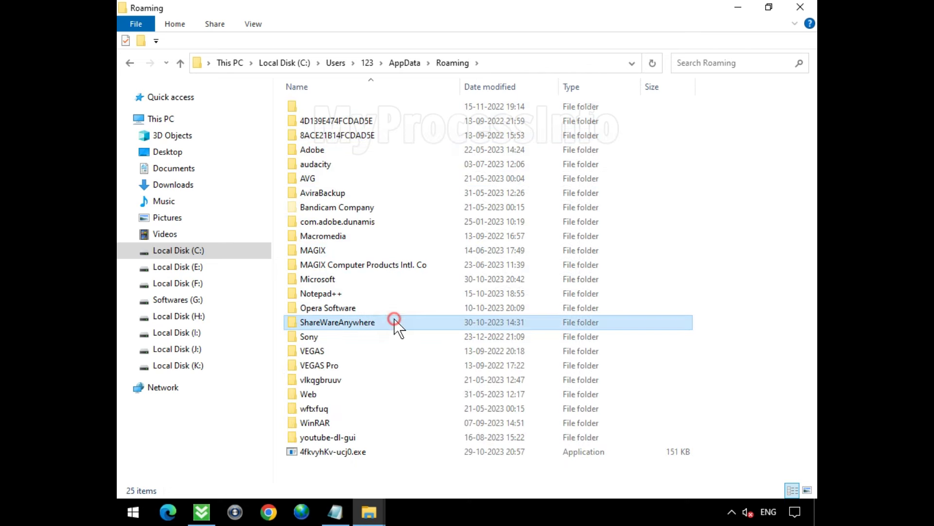
double_click(412, 324)
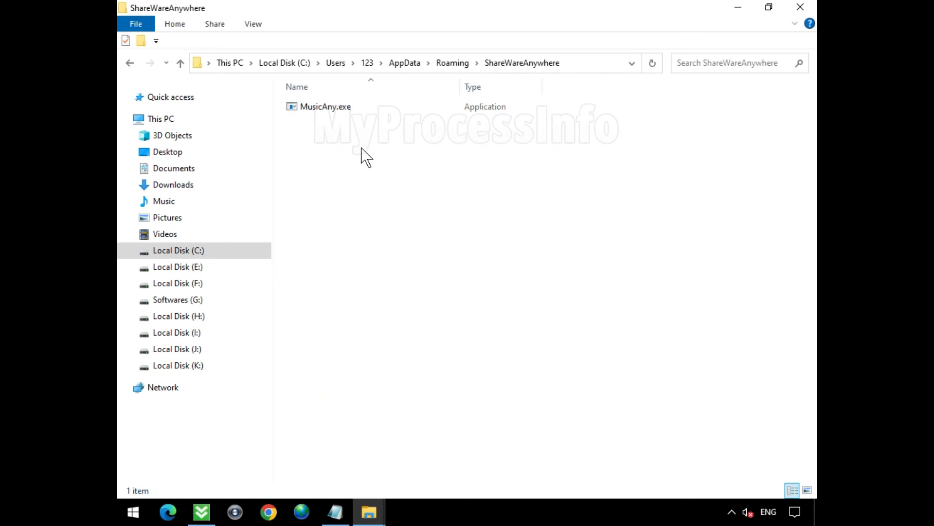
left_click(346, 109)
right_click(381, 116)
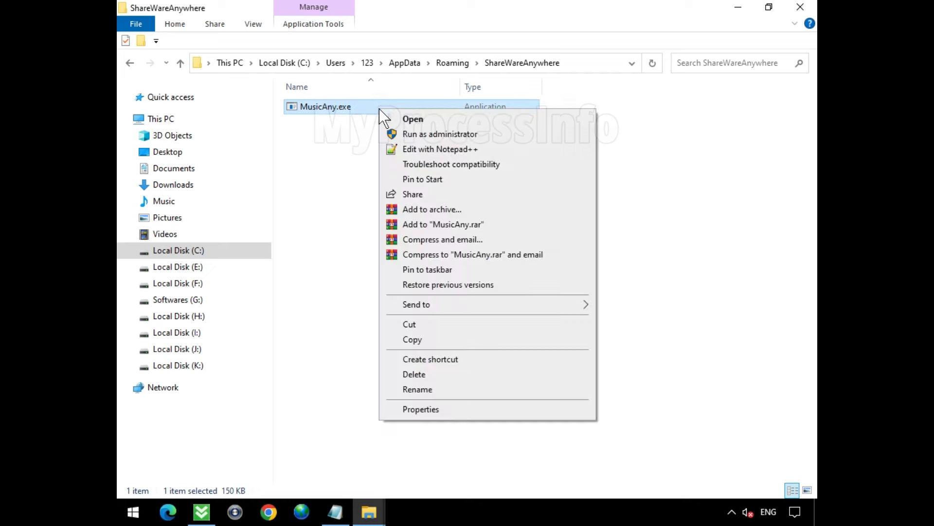
left_click(492, 372)
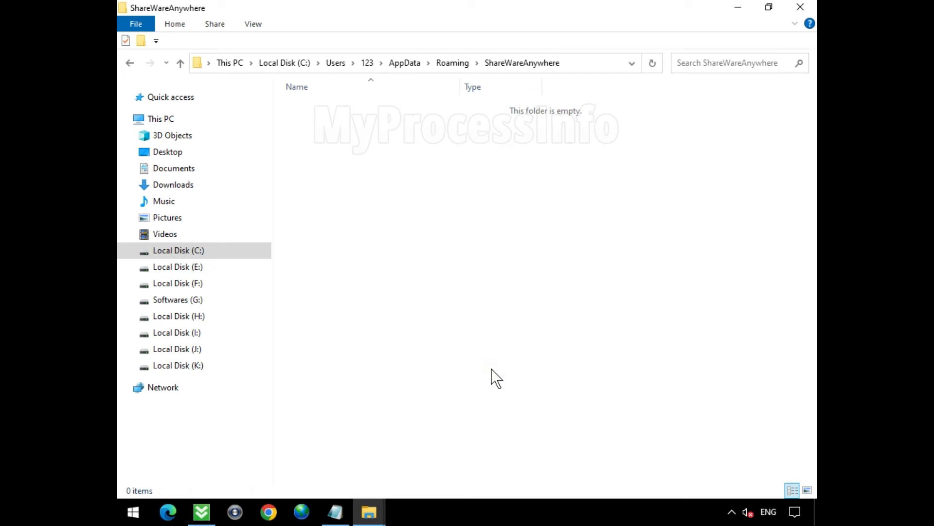
- Delete the ShareWareAnywhere folder from Roaming and close the window
left_click(128, 70)
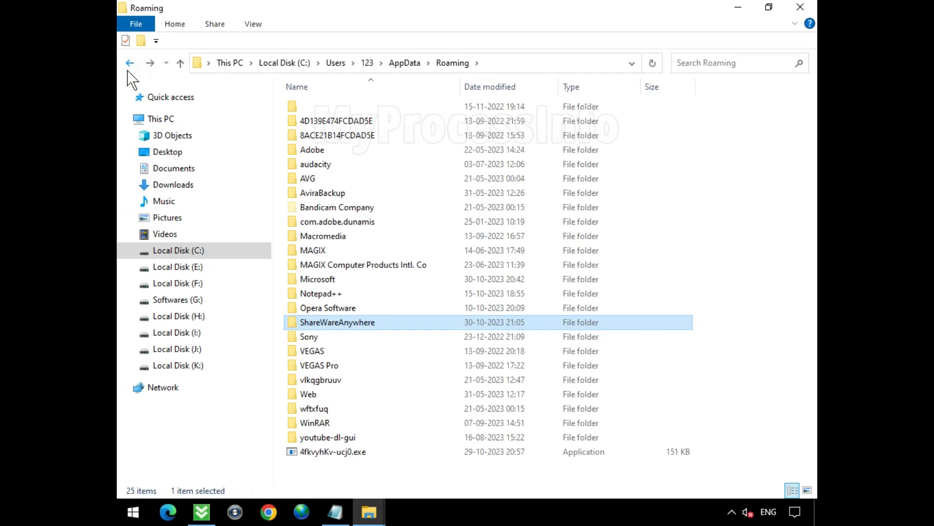
right_click(408, 324)
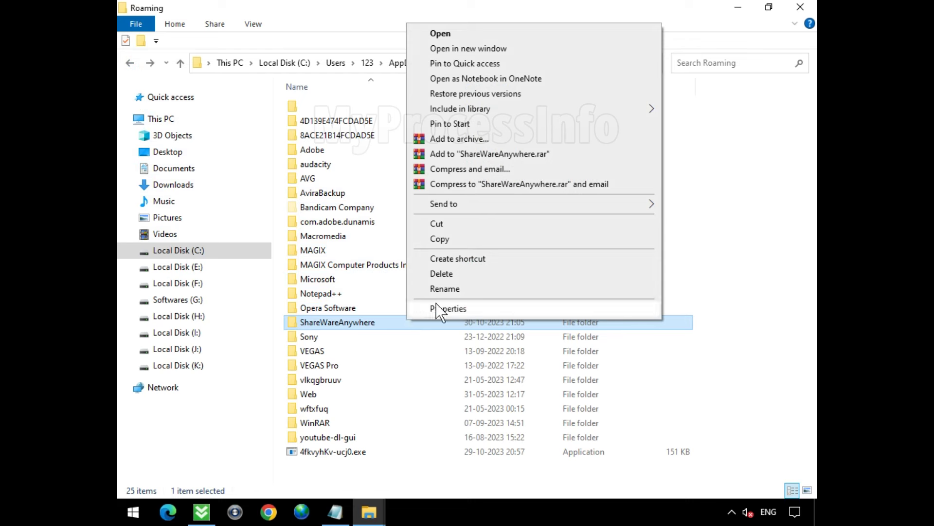
left_click(459, 274)
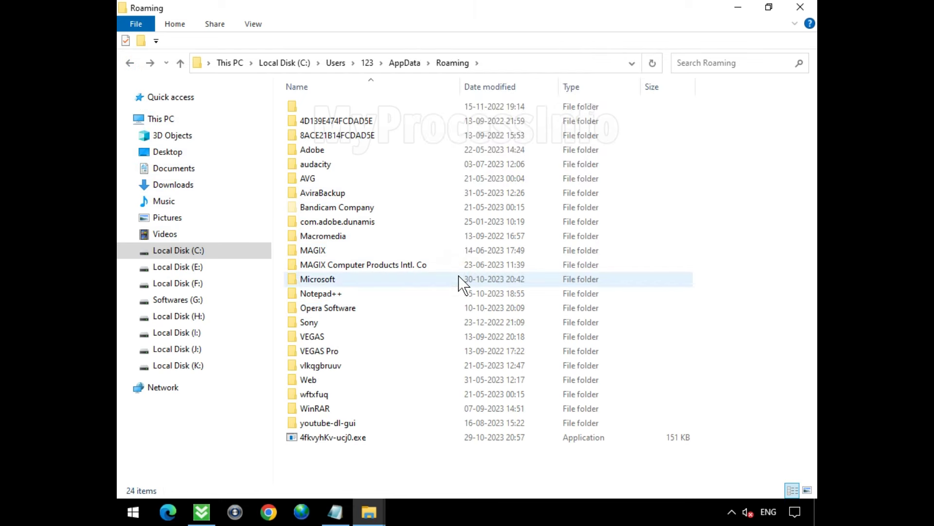
left_click(801, 8)
- Open the _ls_m5x0 folder inside AppData\Local\Temp and examine its setup.exe file
left_click(412, 242)
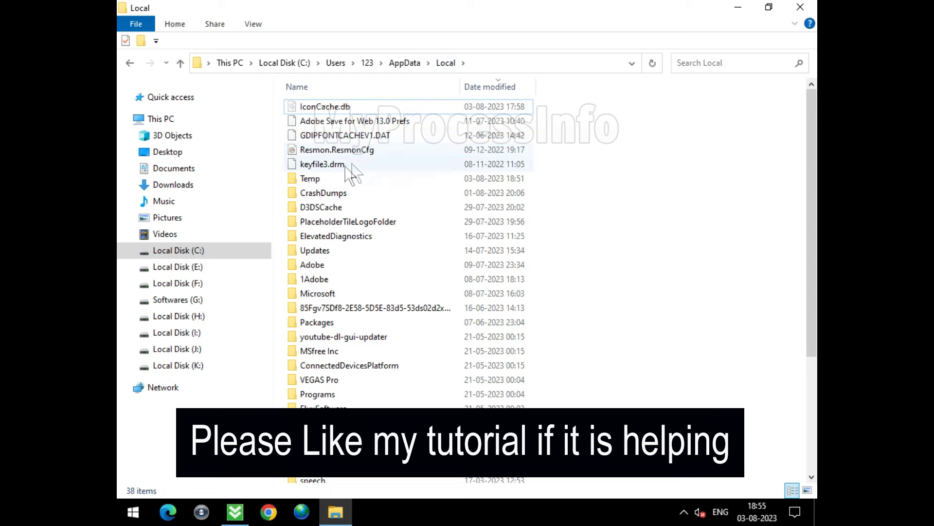
left_click(372, 183)
double_click(415, 183)
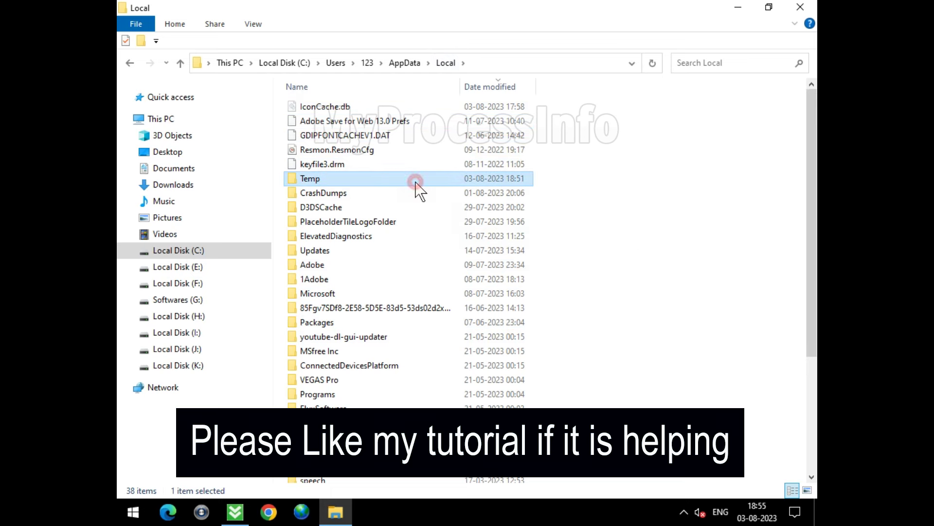
scroll(434, 243, "down", 2)
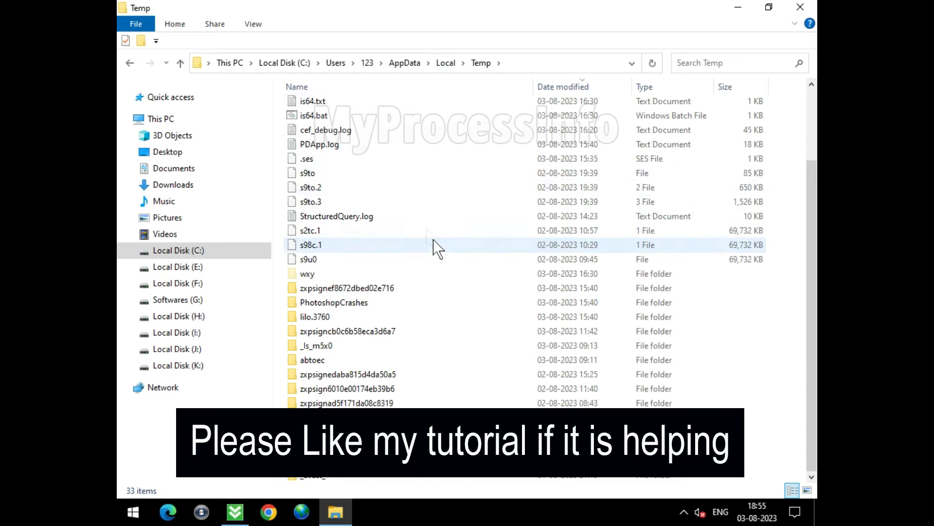
double_click(395, 345)
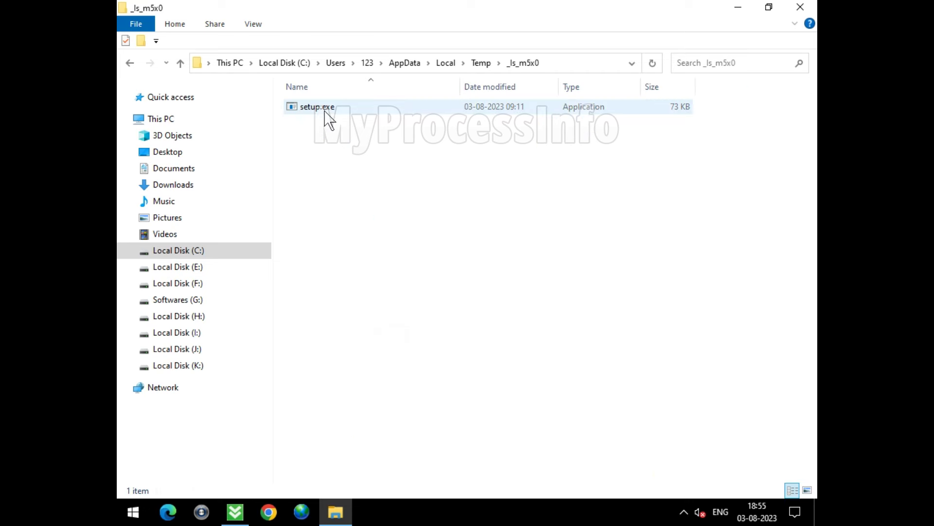
left_click(325, 109)
- Return to the Temp folder and look through its files and subfolders for suspicious items
left_click(481, 63)
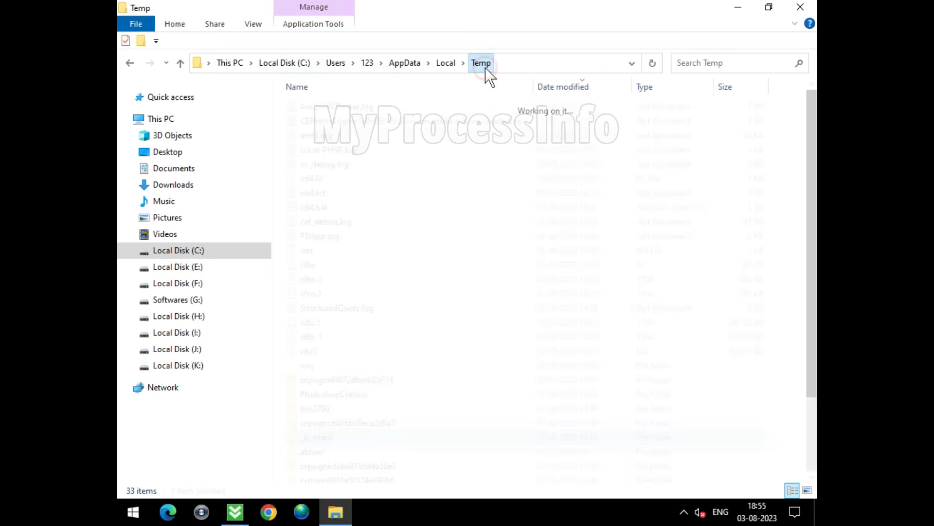
right_click(463, 251)
left_click(457, 265)
scroll(445, 219, "down", 2)
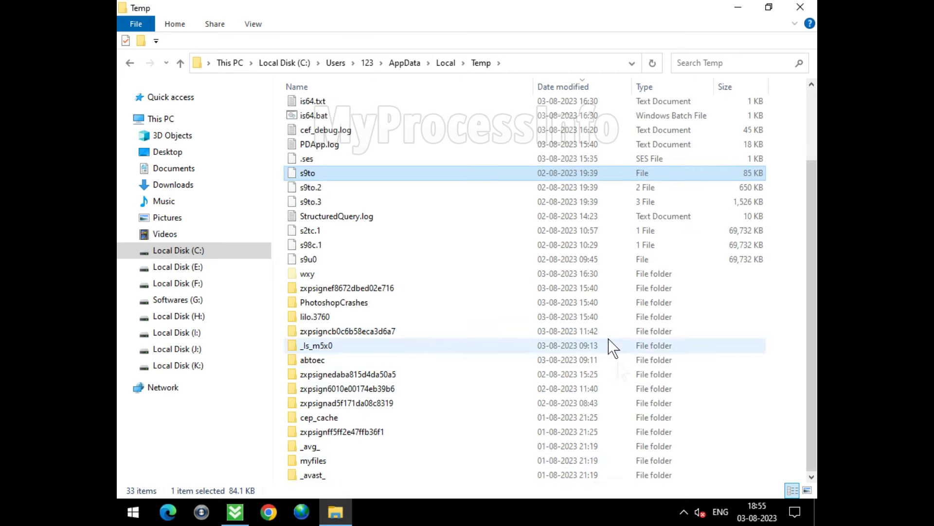
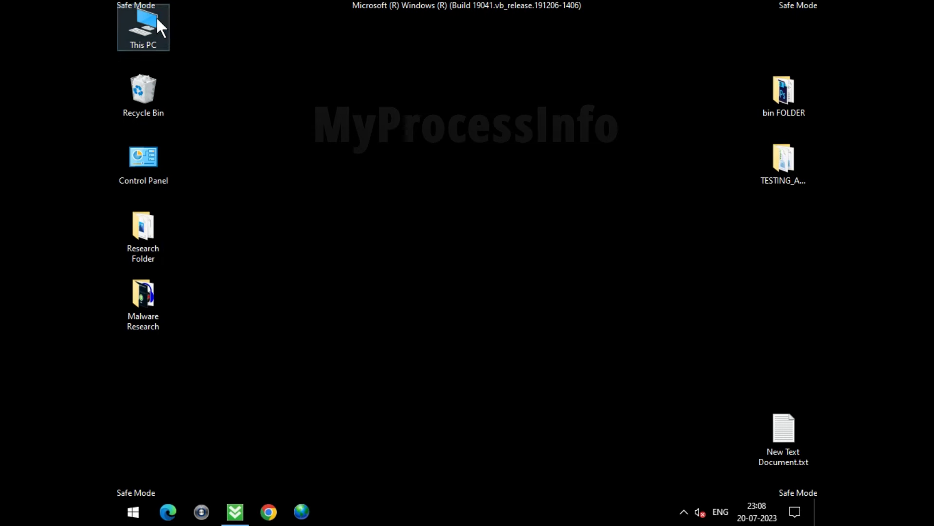
- Open the ProgramData folder on Local Disk (C:) from This PC in a maximized window
double_click(156, 19)
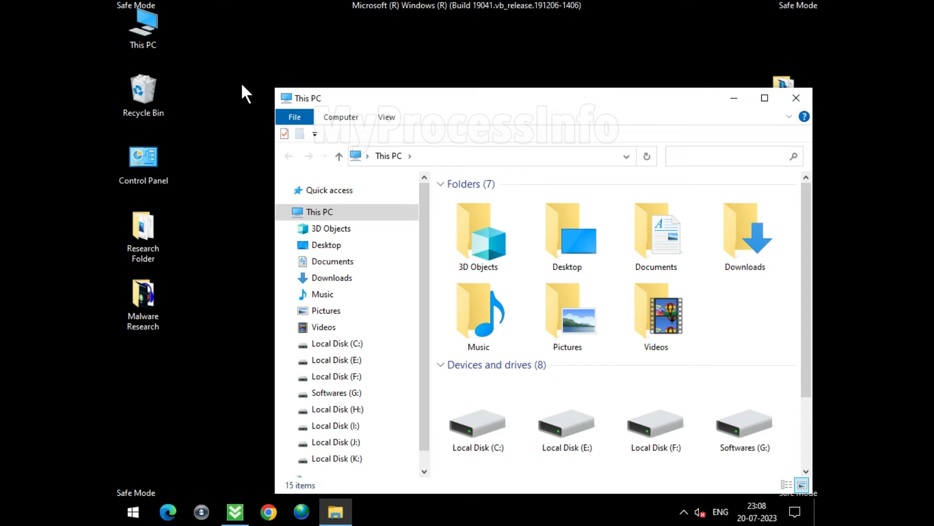
left_click(337, 344)
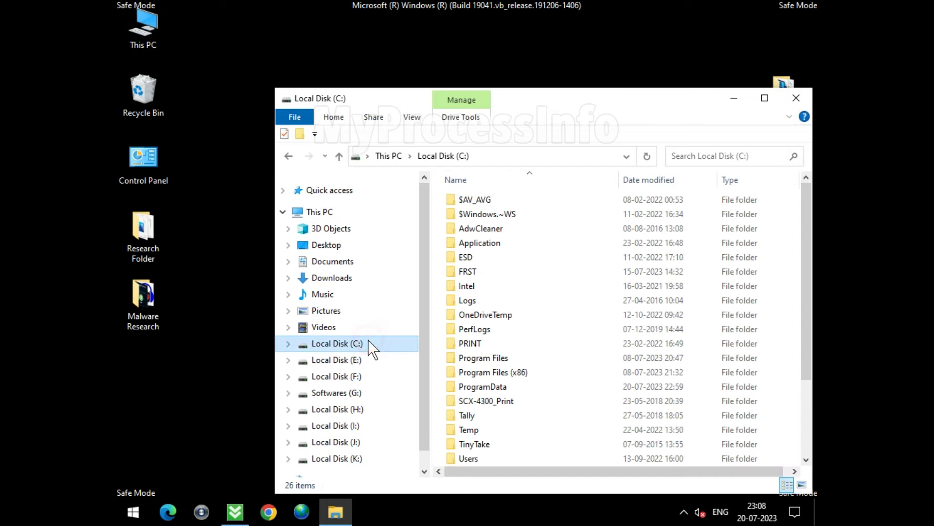
double_click(535, 108)
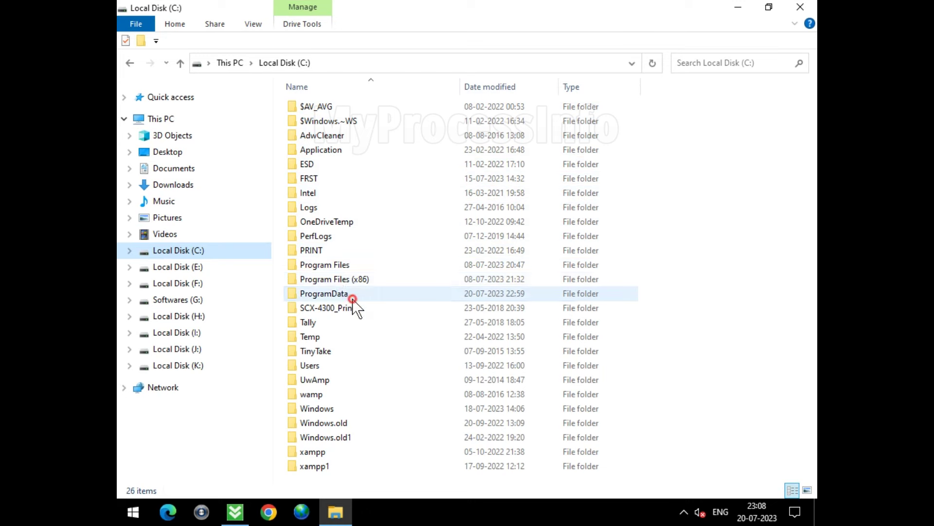
left_click(397, 294)
double_click(418, 293)
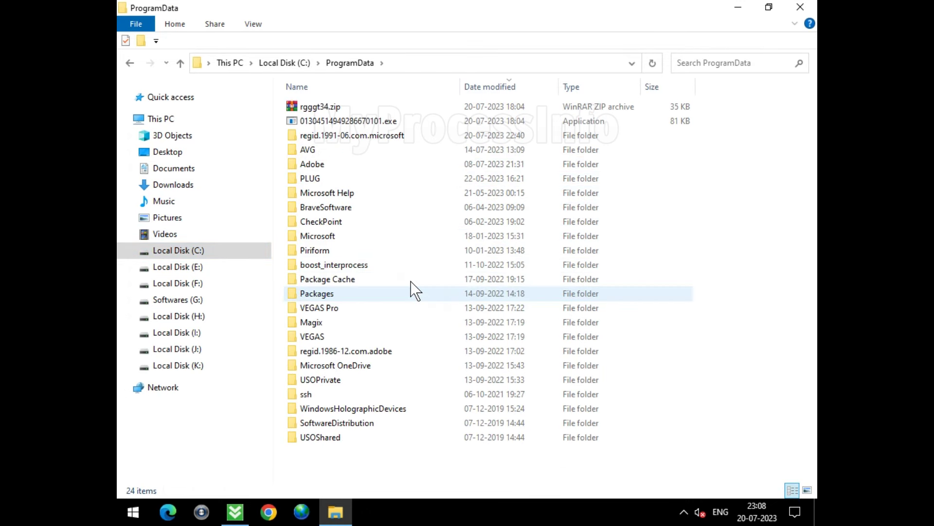
- Open the Windows Defender folder inside ProgramData\Microsoft
left_click(345, 236)
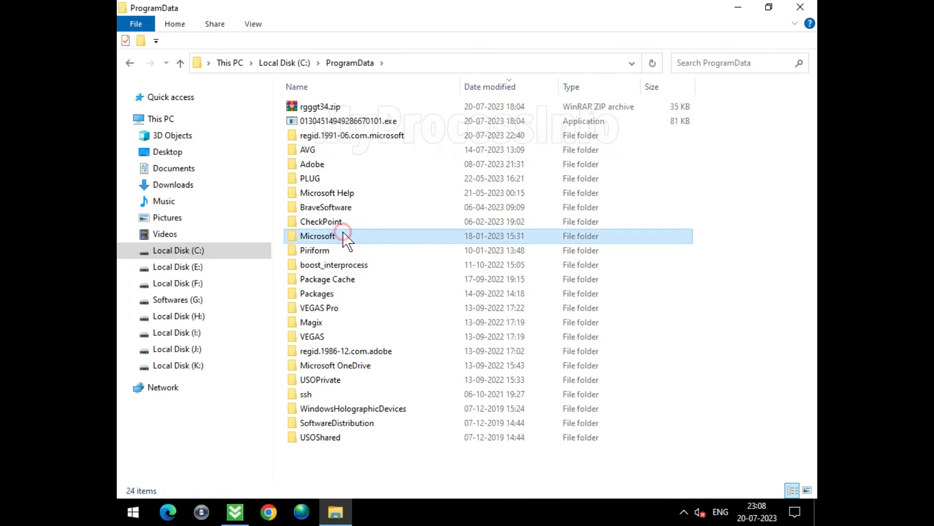
double_click(403, 231)
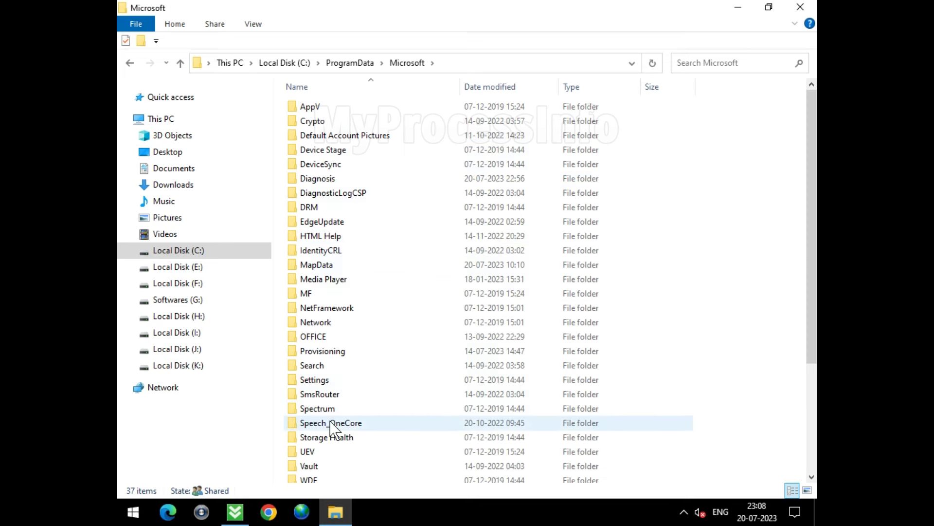
scroll(334, 427, "down", 1)
scroll(334, 428, "down", 2)
left_click(388, 389)
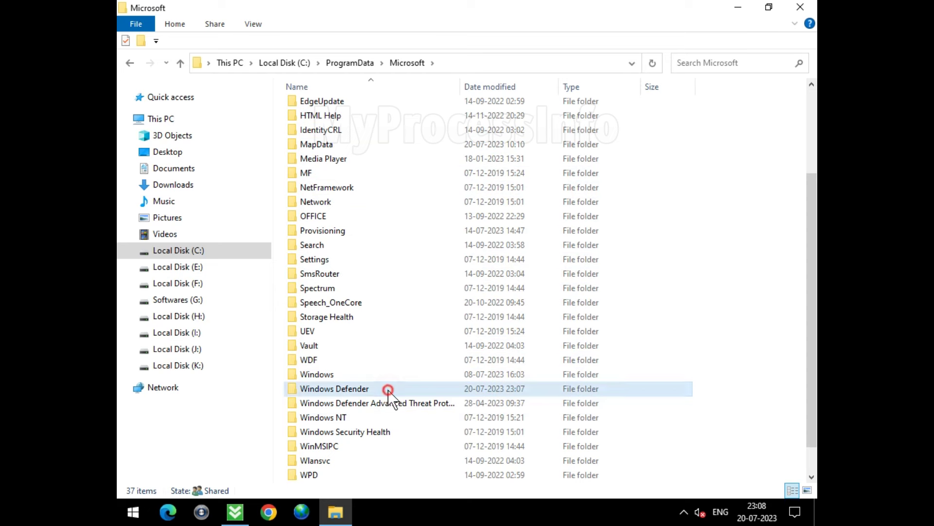
double_click(440, 392)
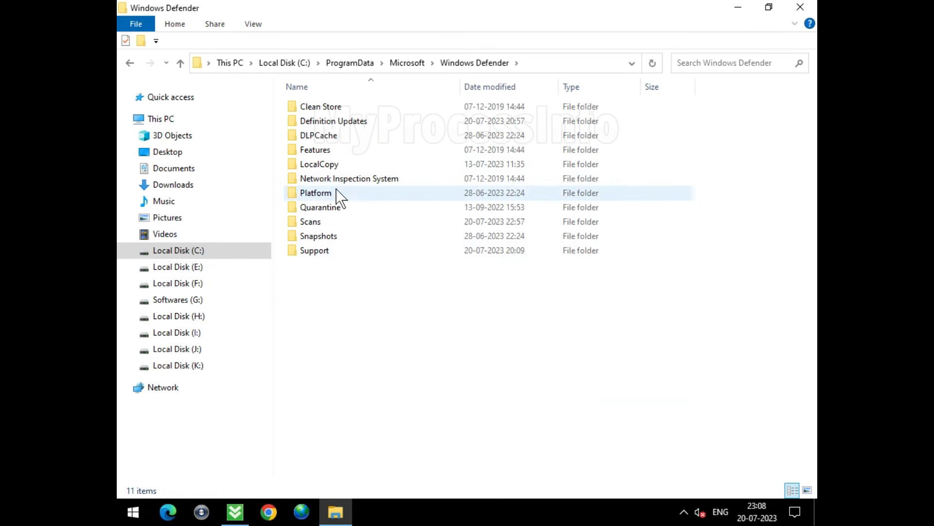
- Delete the Quarantine folder from the Windows Defender folder
left_click(338, 208)
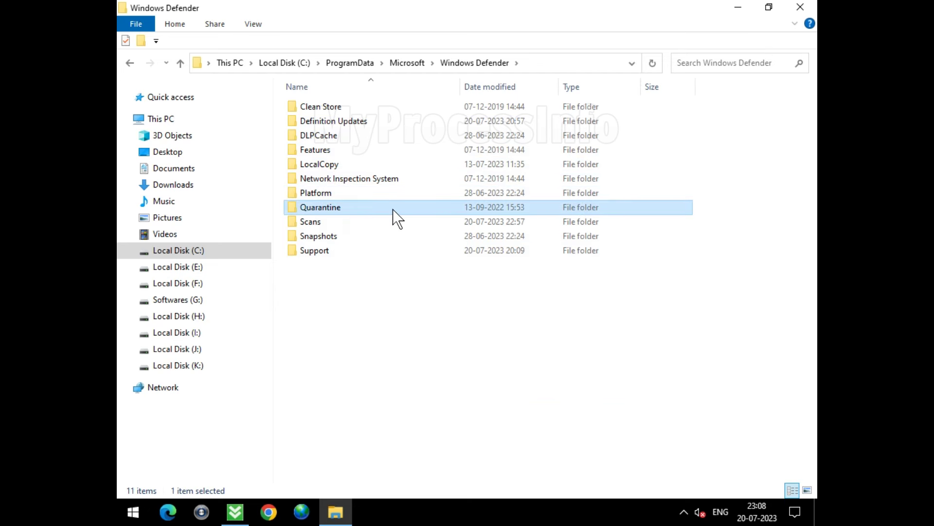
right_click(393, 209)
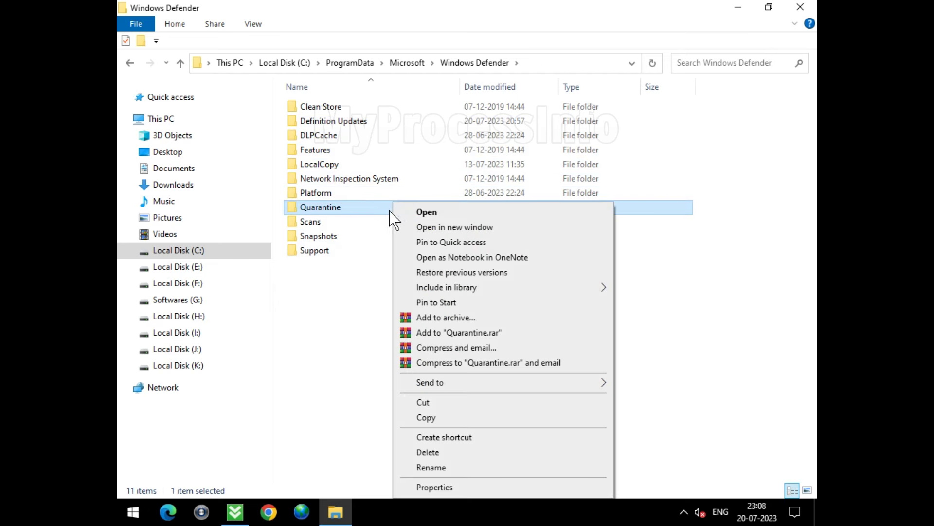
left_click(439, 451)
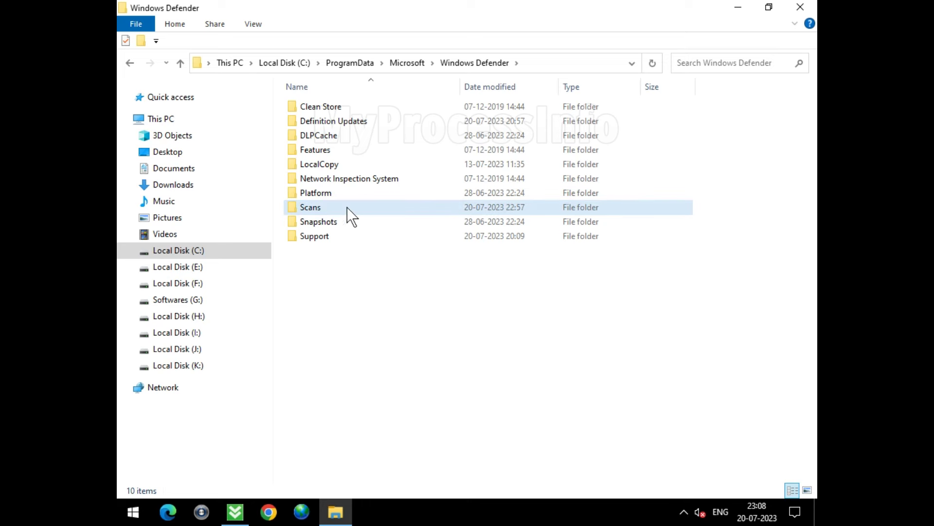
- Go to the History folder inside Windows Defender's Scans folder and delete its Results folder
double_click(354, 209)
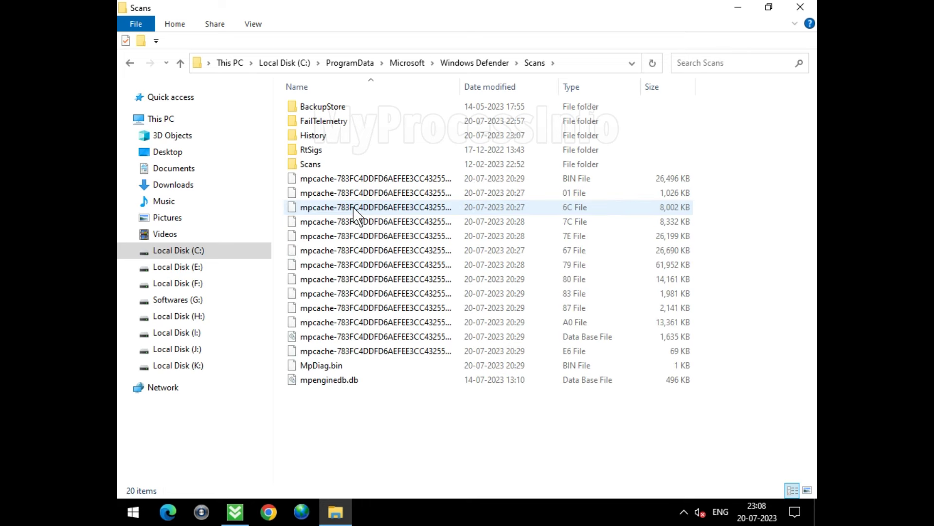
double_click(342, 135)
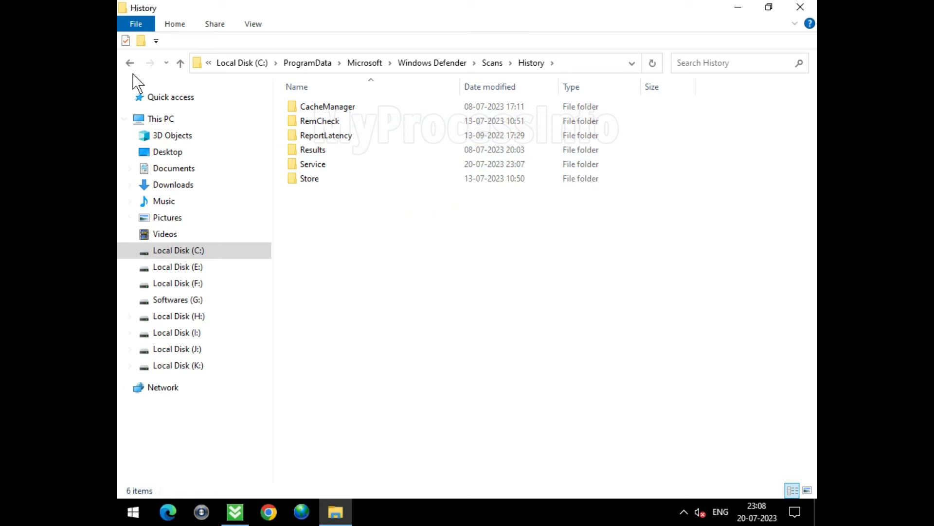
left_click(340, 150)
right_click(340, 150)
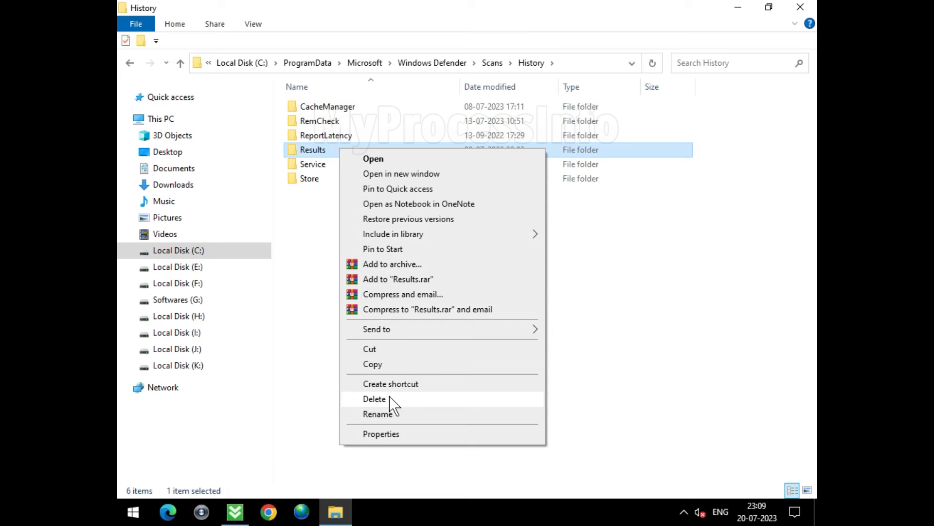
left_click(388, 400)
- Delete the DetectionHistory folder and all log files inside the History\Service folder, and close the window
double_click(342, 152)
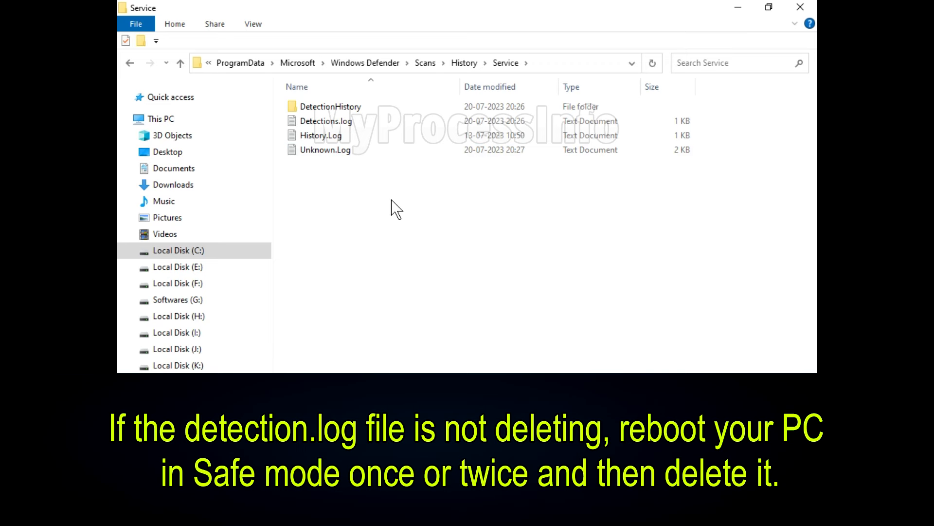
left_click_drag(418, 222, 325, 93)
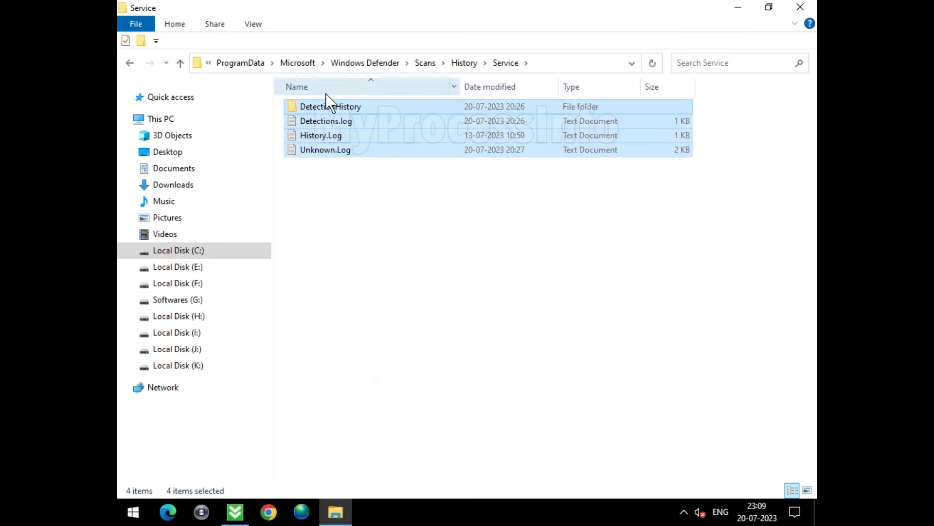
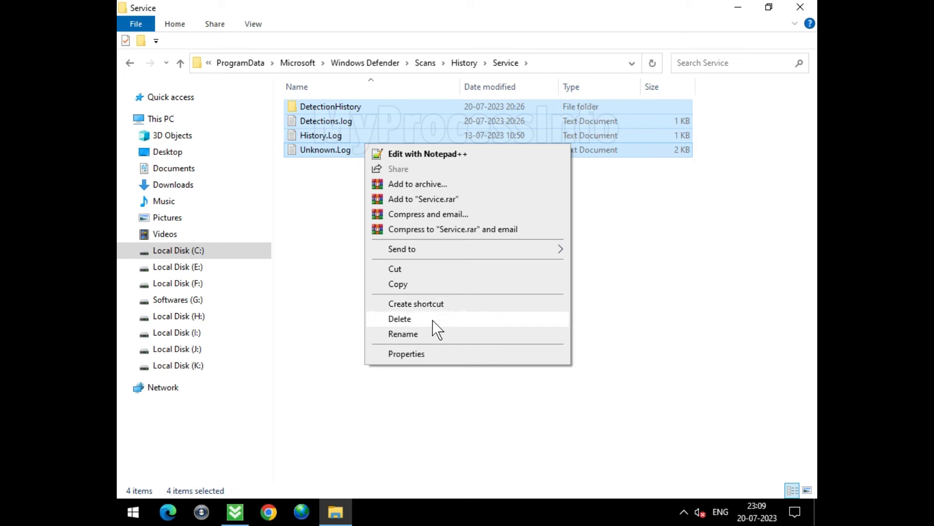
left_click(400, 319)
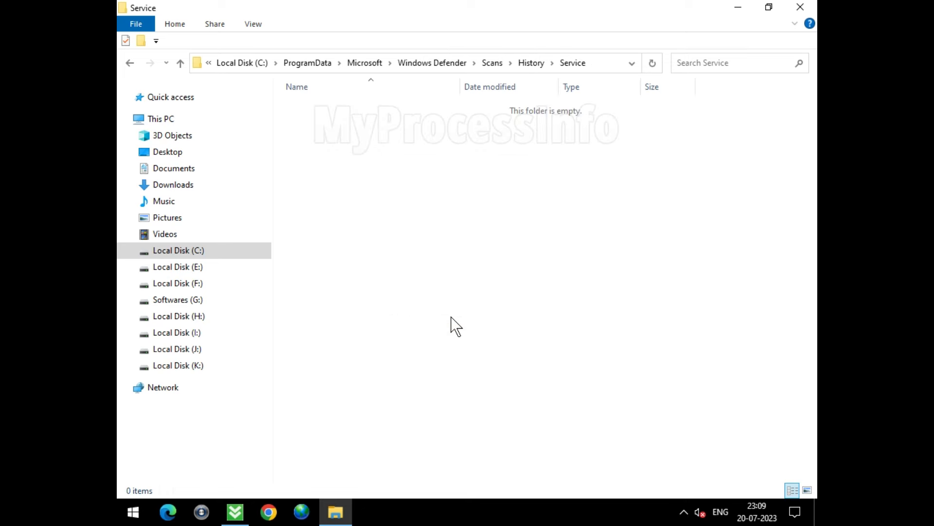
left_click(805, 11)
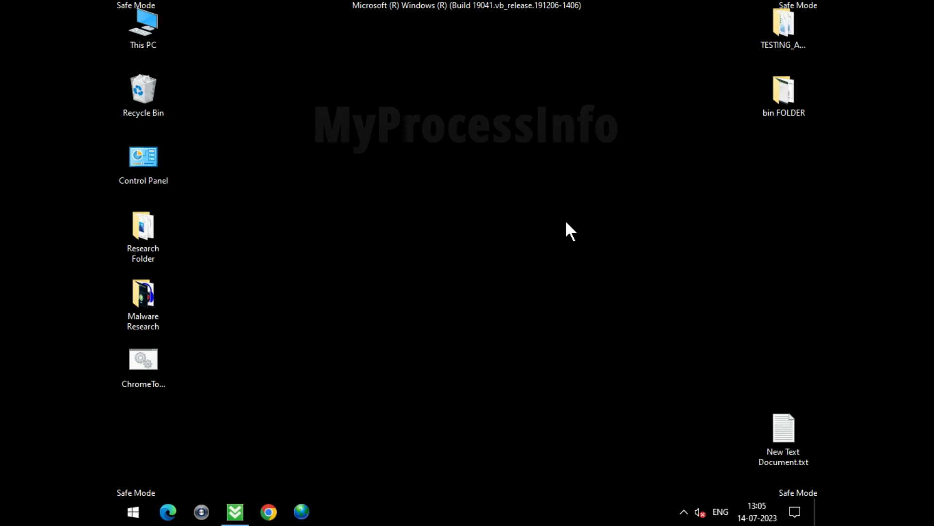
- Open System Configuration by running msconfig
key("super+r")
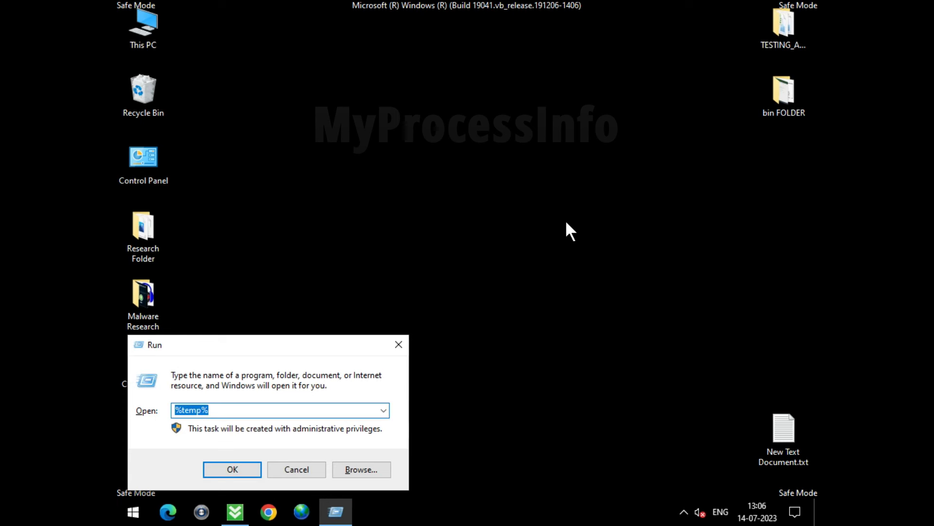
type("MS")
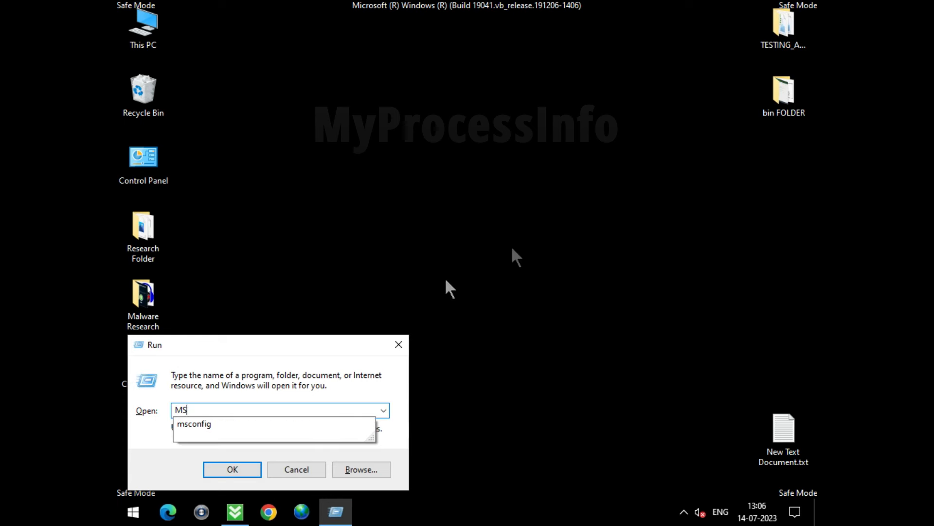
left_click(240, 425)
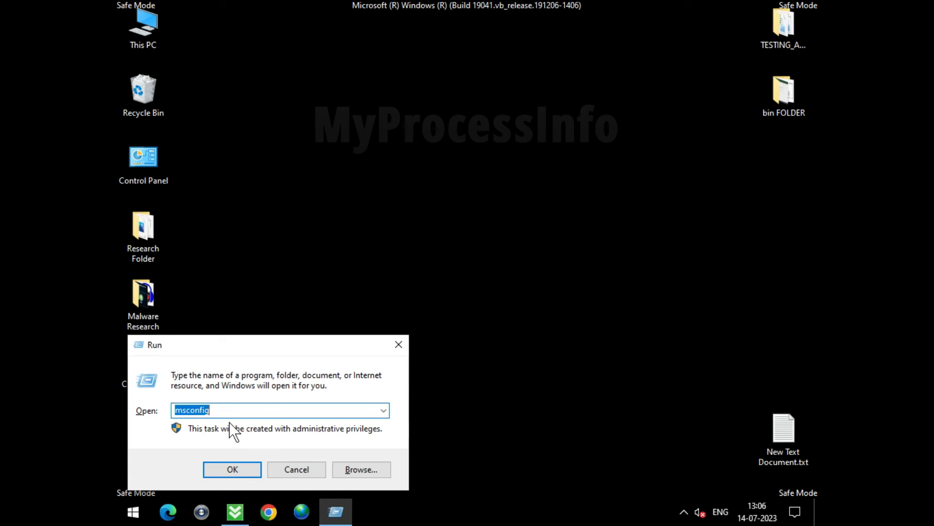
left_click(233, 469)
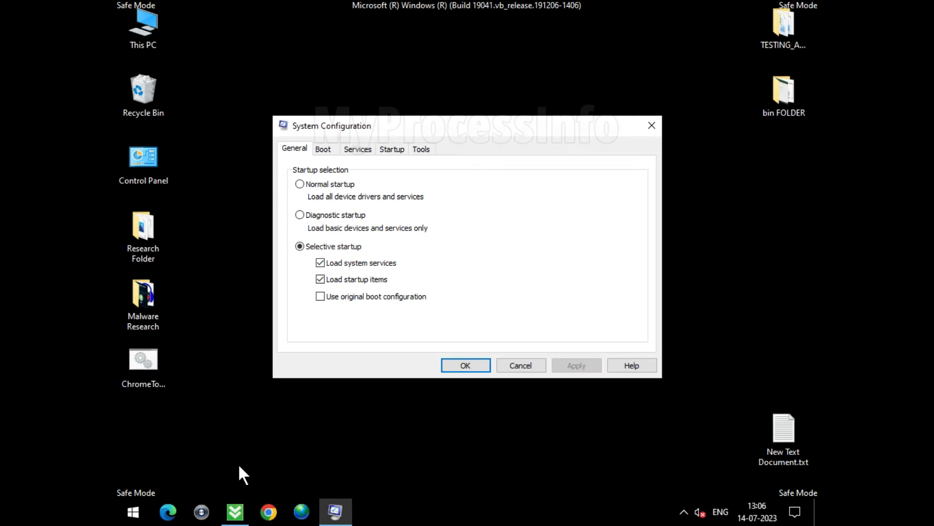
- Set the startup selection to Normal startup, apply the change and restart the computer
left_click(299, 184)
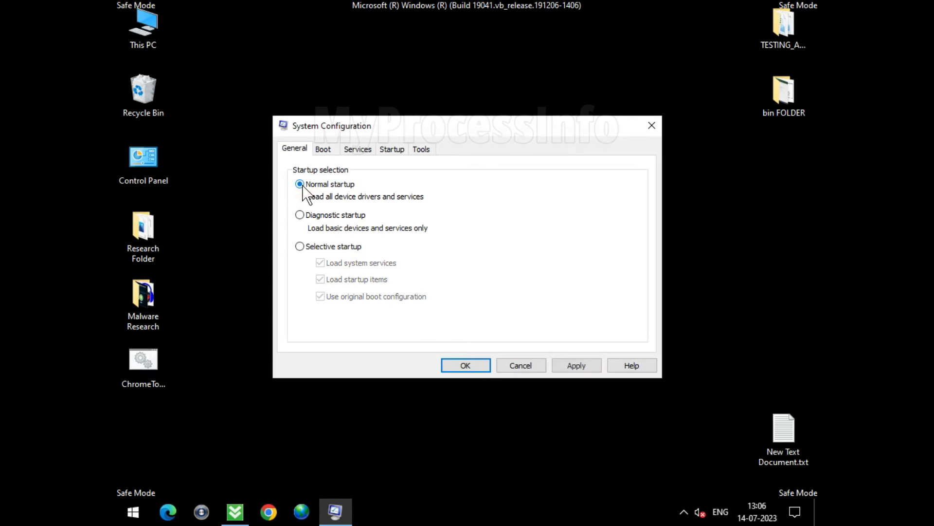
left_click(593, 369)
left_click(466, 365)
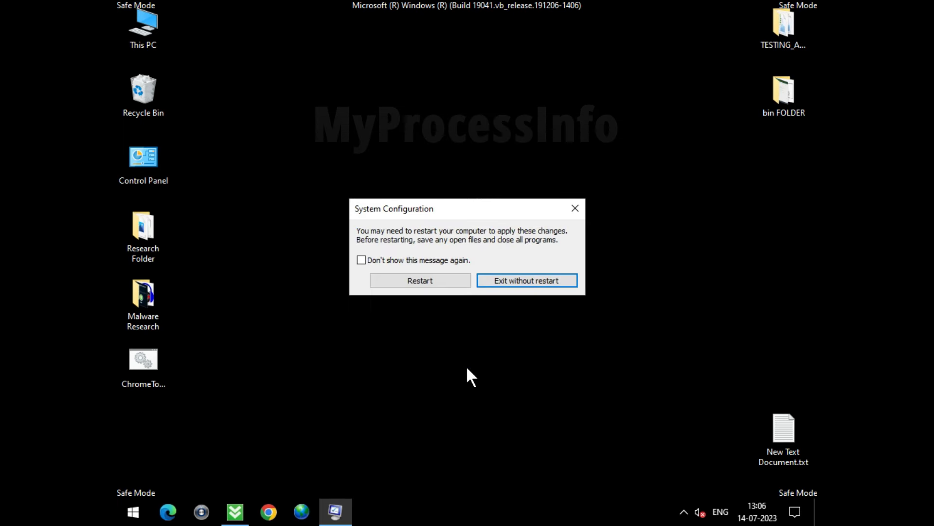
left_click(425, 285)
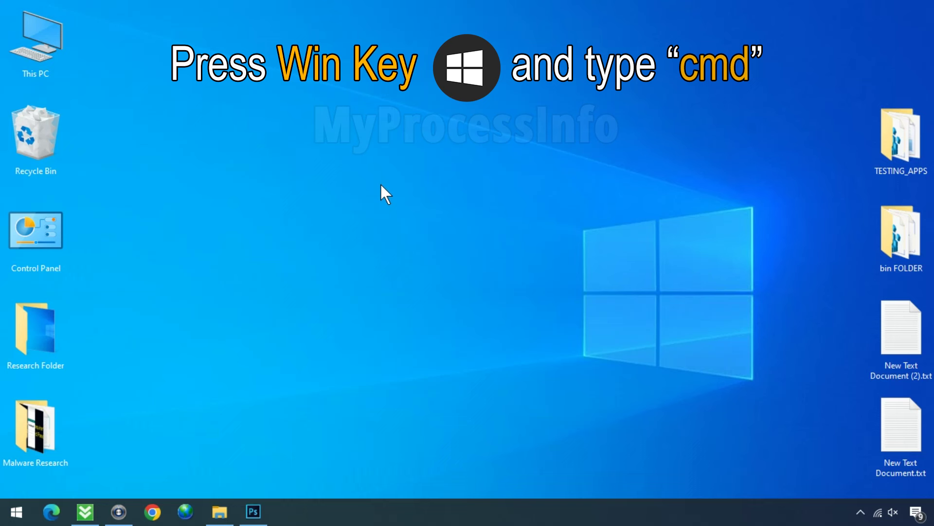
- Search for cmd and open Command Prompt as administrator, allowing the elevation request
key("super")
type("cmd")
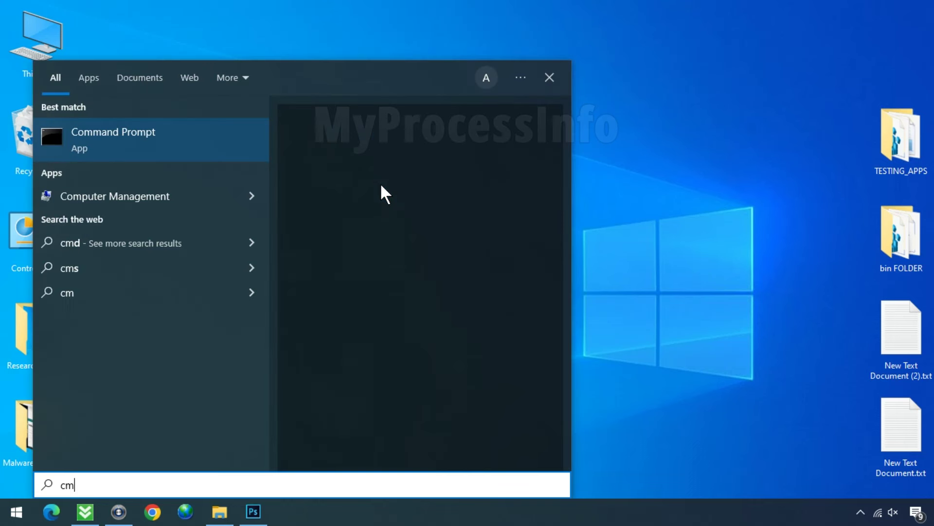
left_click(417, 269)
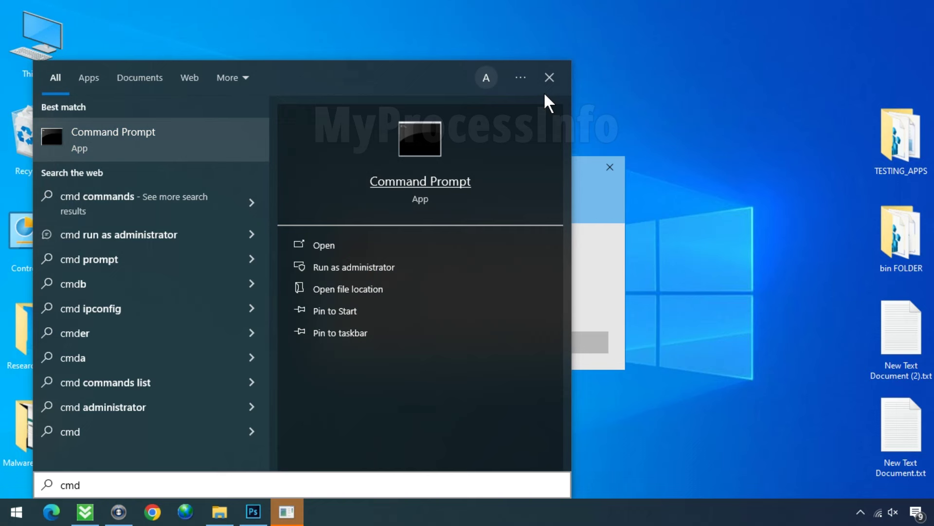
left_click(549, 79)
left_click(419, 349)
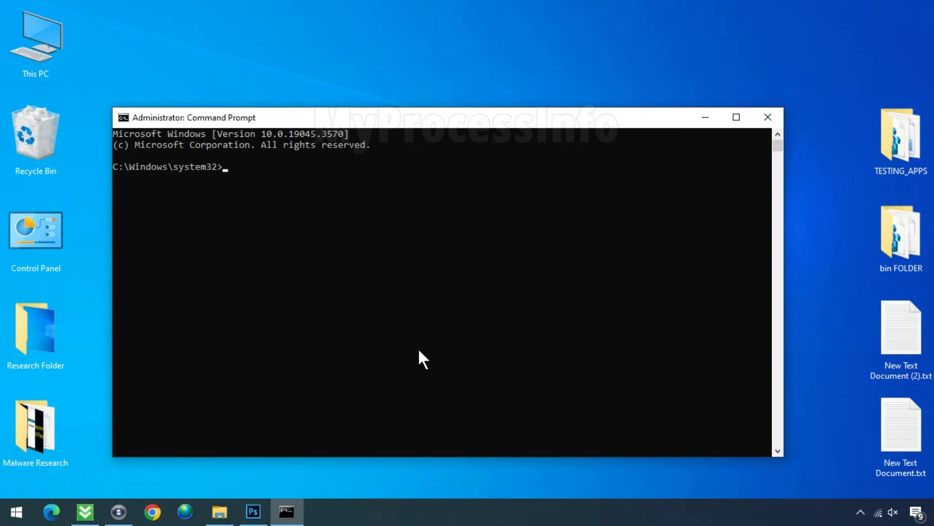
- Flush the DNS cache with ipconfig /flushdns and exit Command Prompt
type("ip")
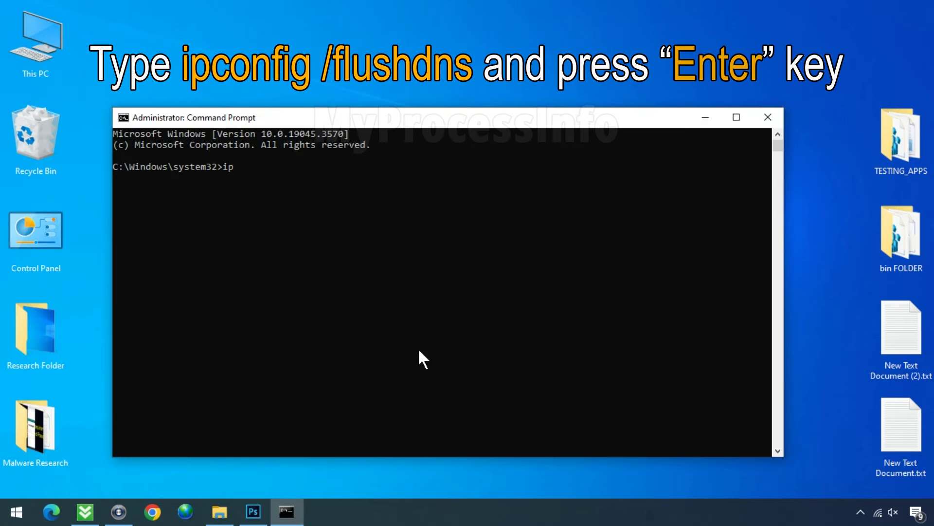
type("config /flushdns")
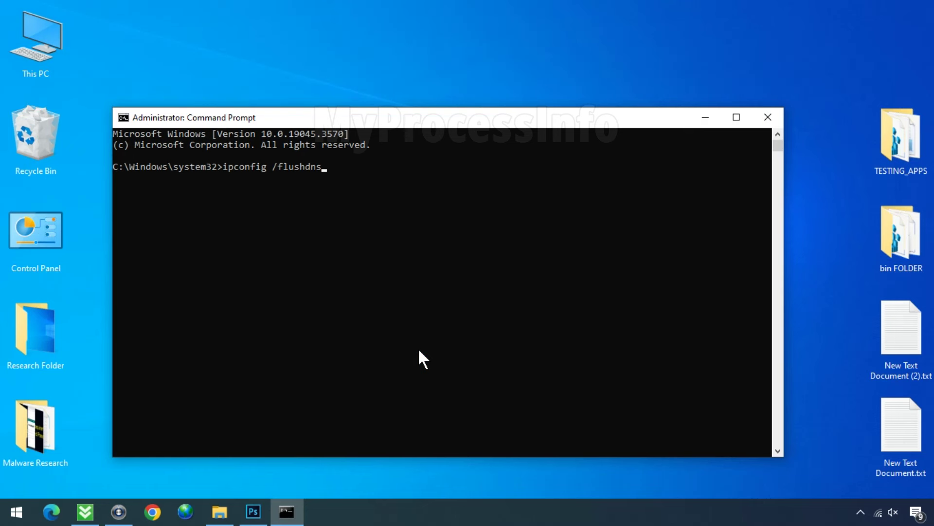
key("Return")
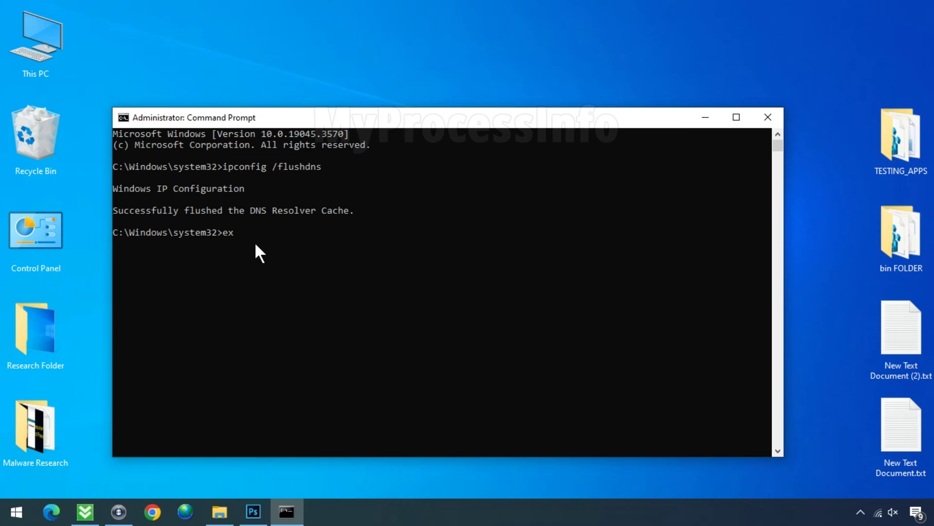
type("exit")
key("Return")
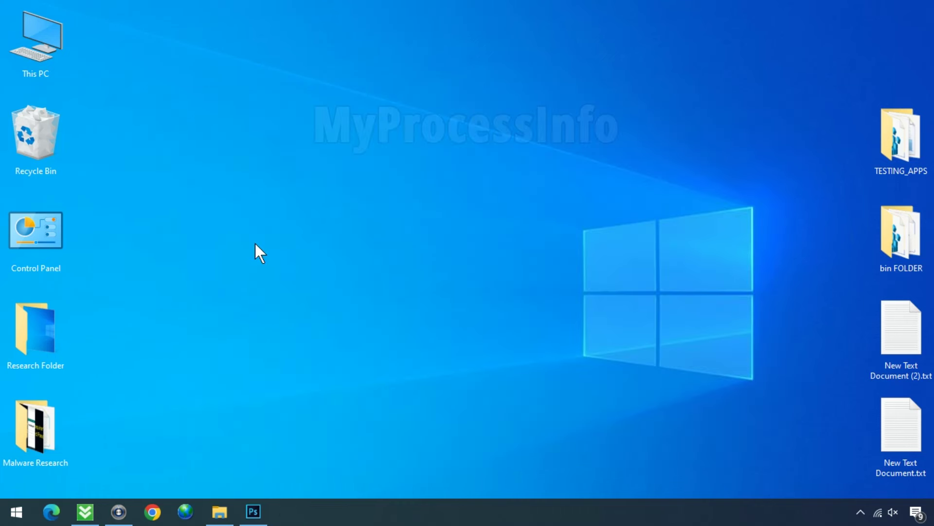